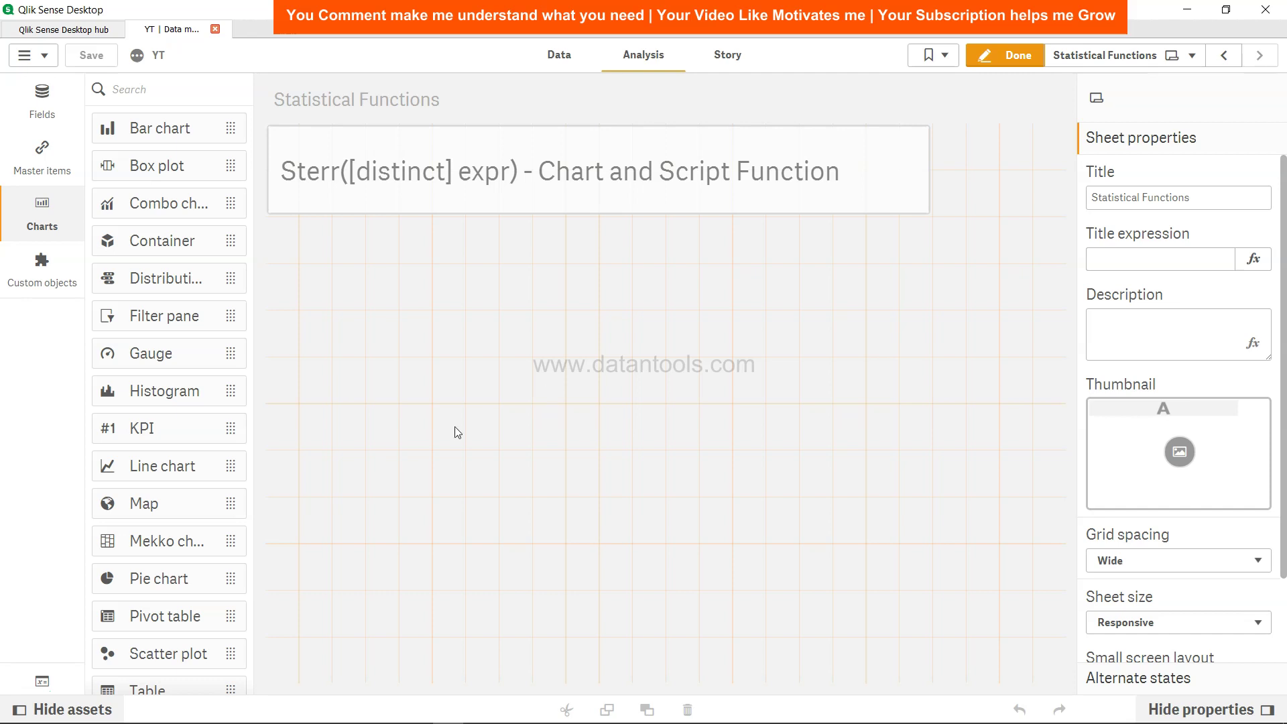
Step: Open the Statistical Functions load script and highlight the inline Observation/Comparison header and data rows
left_click(563, 58)
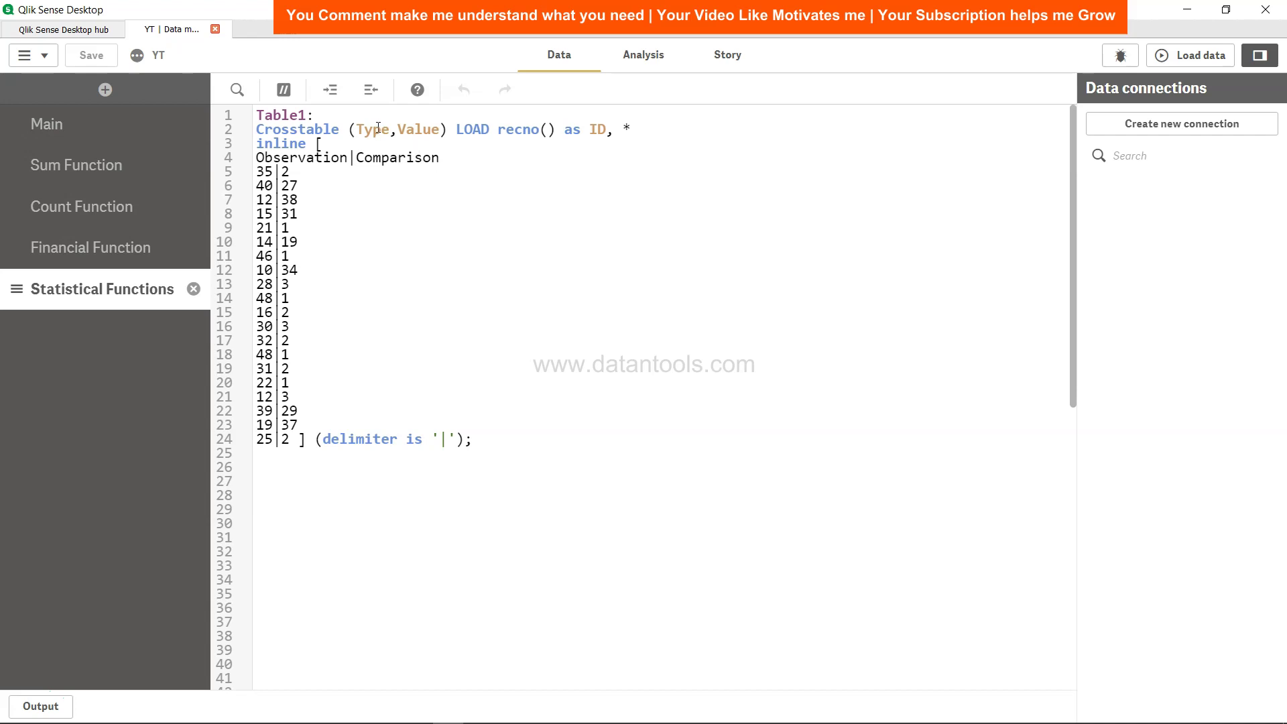
left_click_drag(256, 158, 440, 129)
left_click_drag(256, 171, 291, 437)
left_click(291, 437)
left_click(503, 441)
Step: Add the script line 'Sterr1: Load Type, StErr(Value) as StdERR Resident Table1 Group By Type;'
key("Return")
key("Return")
type("S")
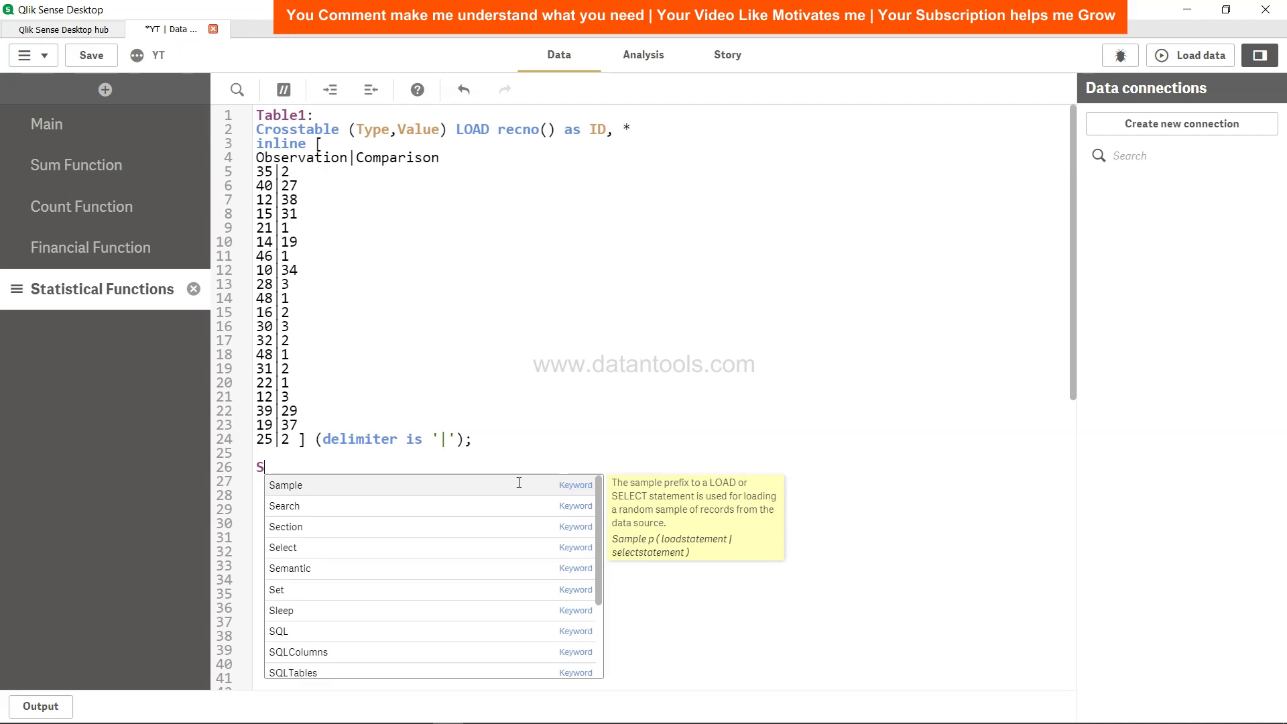
type("terr1: ")
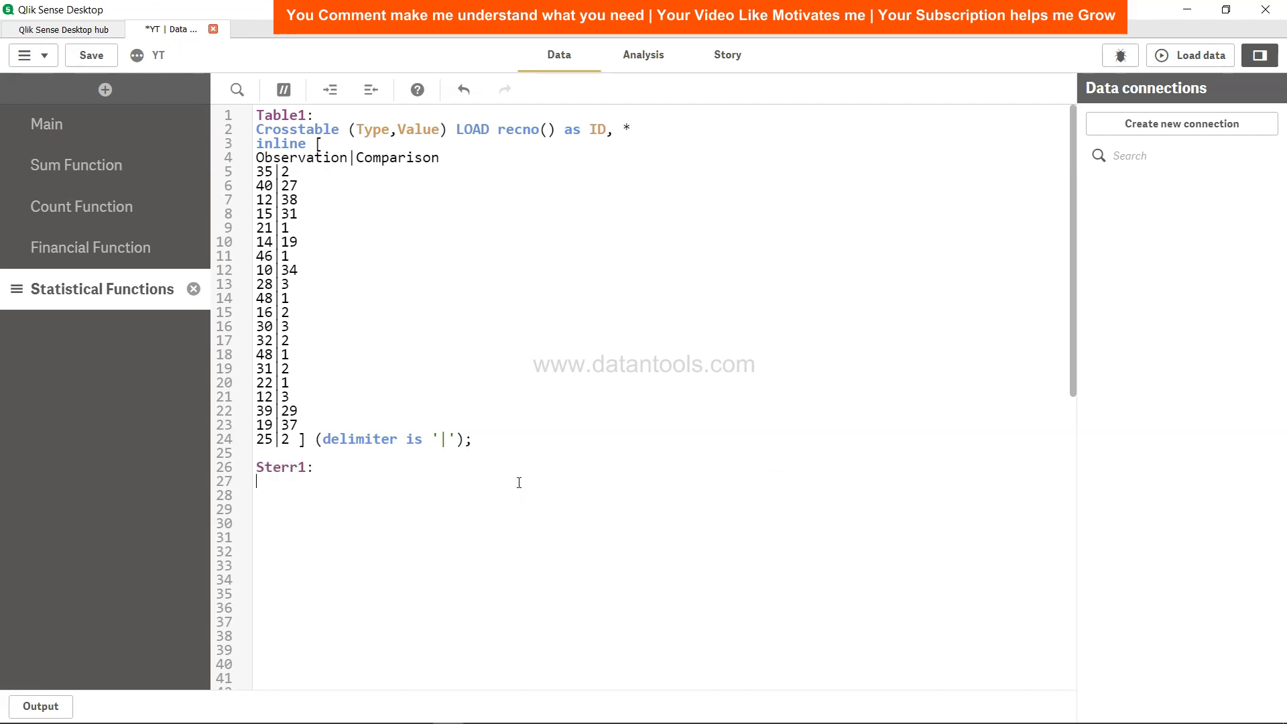
type("Load Type, StErr(")
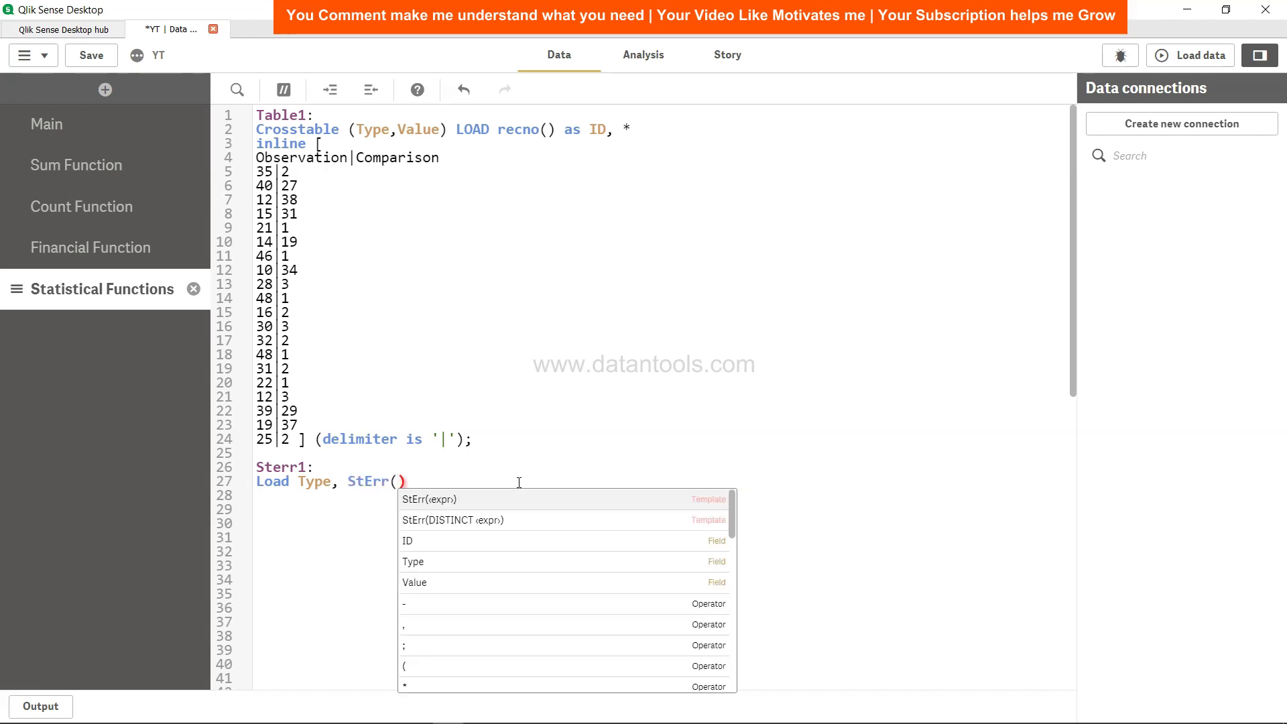
type("Value")
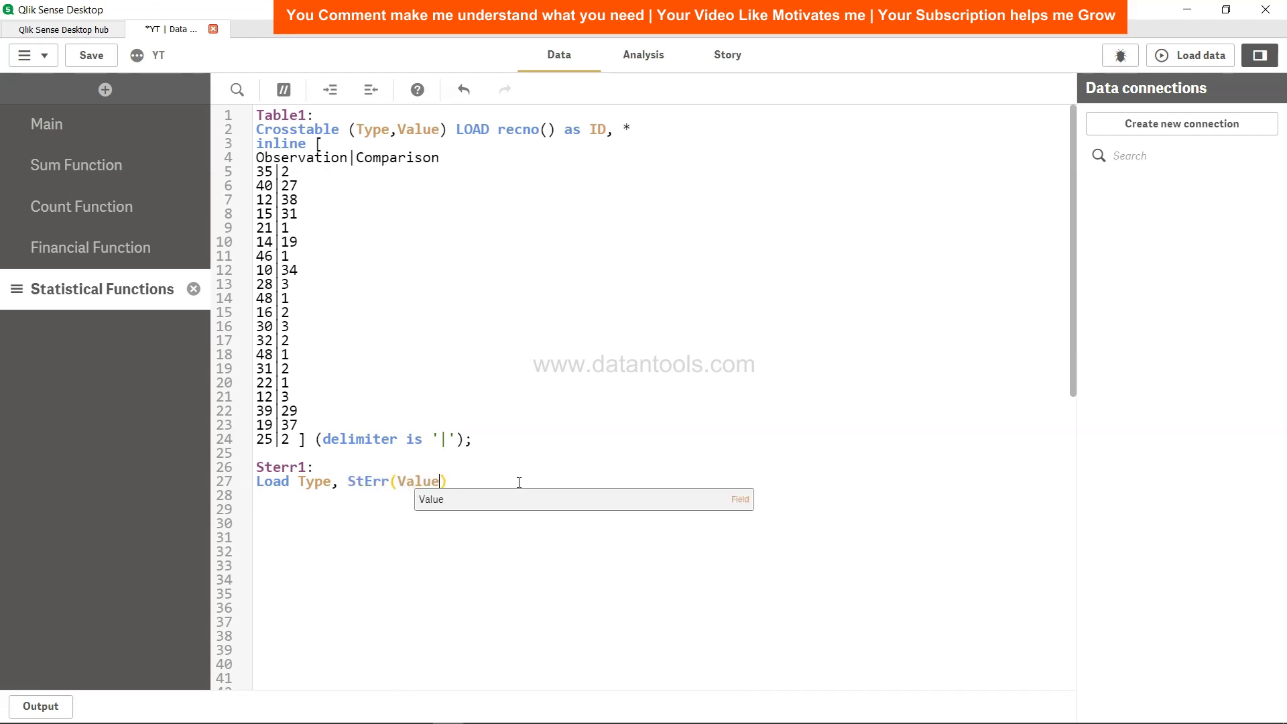
type(") as ")
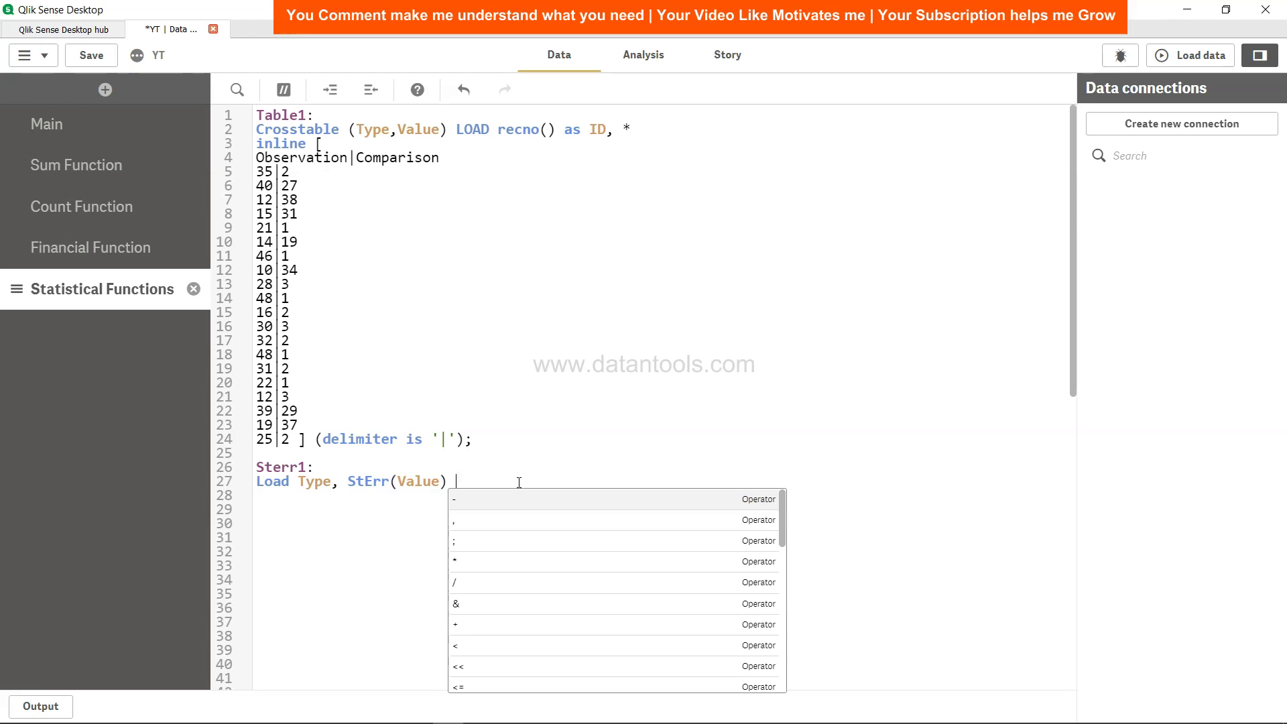
type("StdERR")
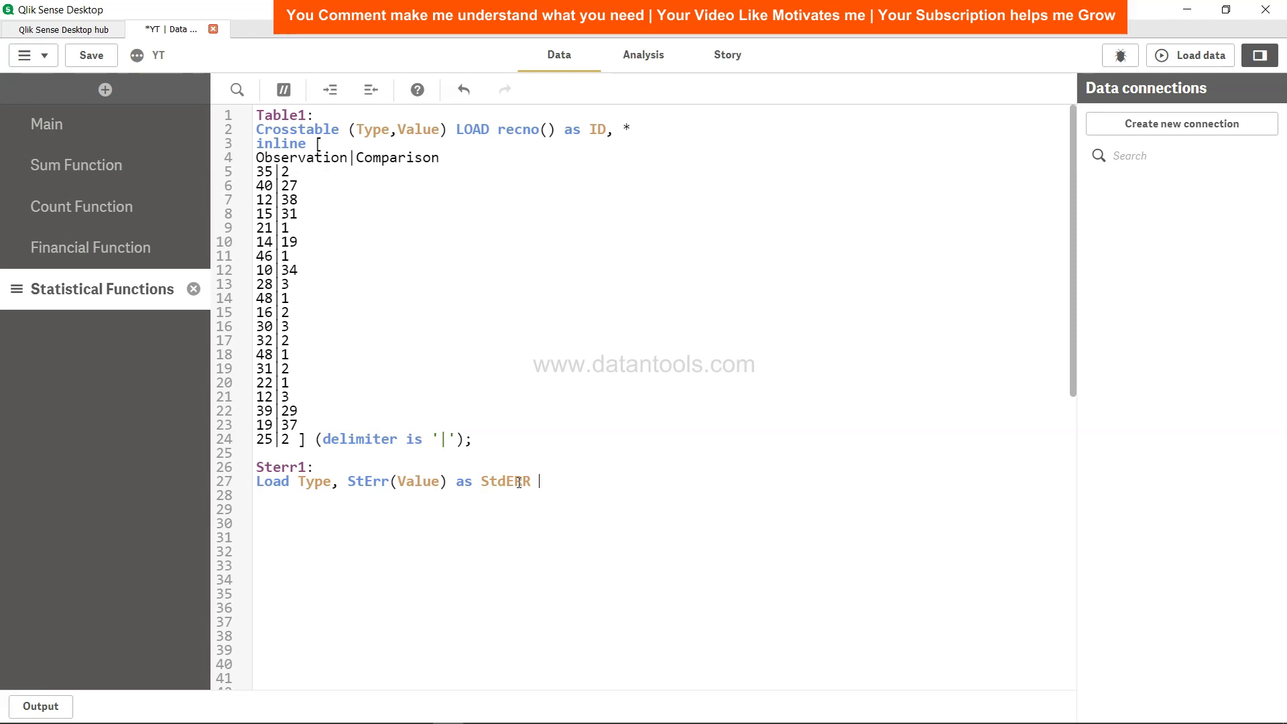
type("Resdi")
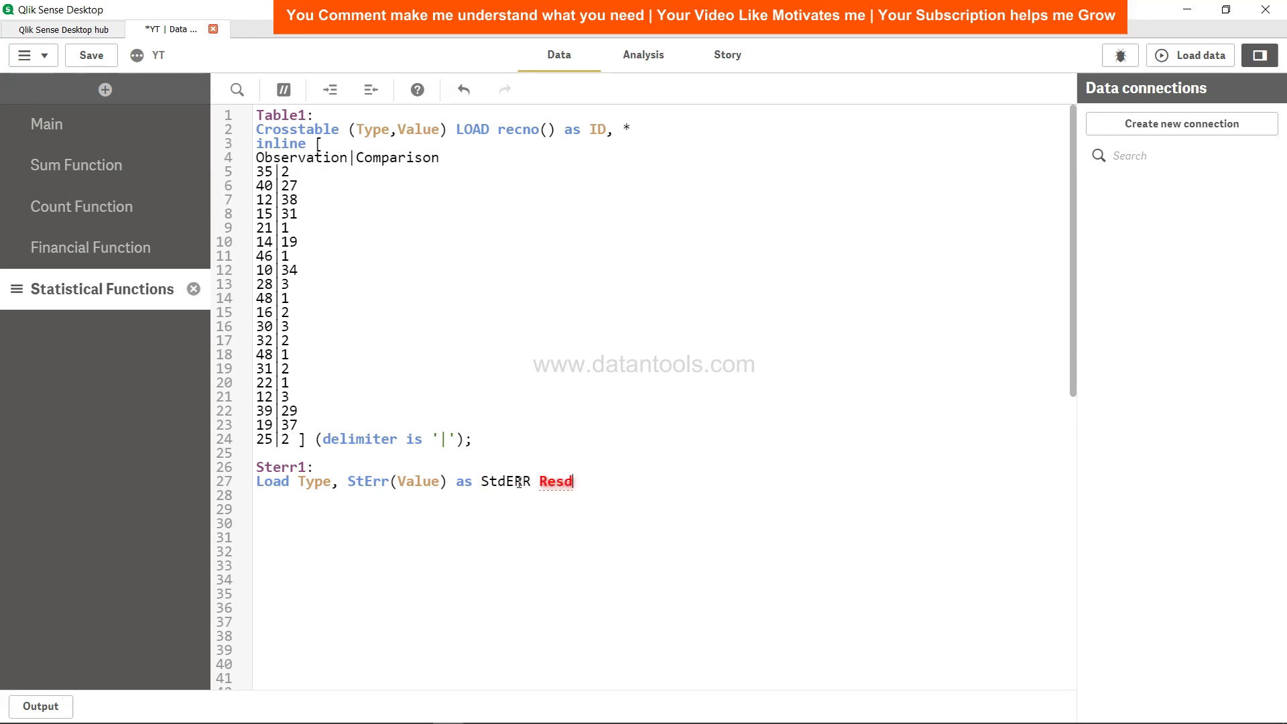
key("BackSpace")
key("BackSpace")
type("ident ")
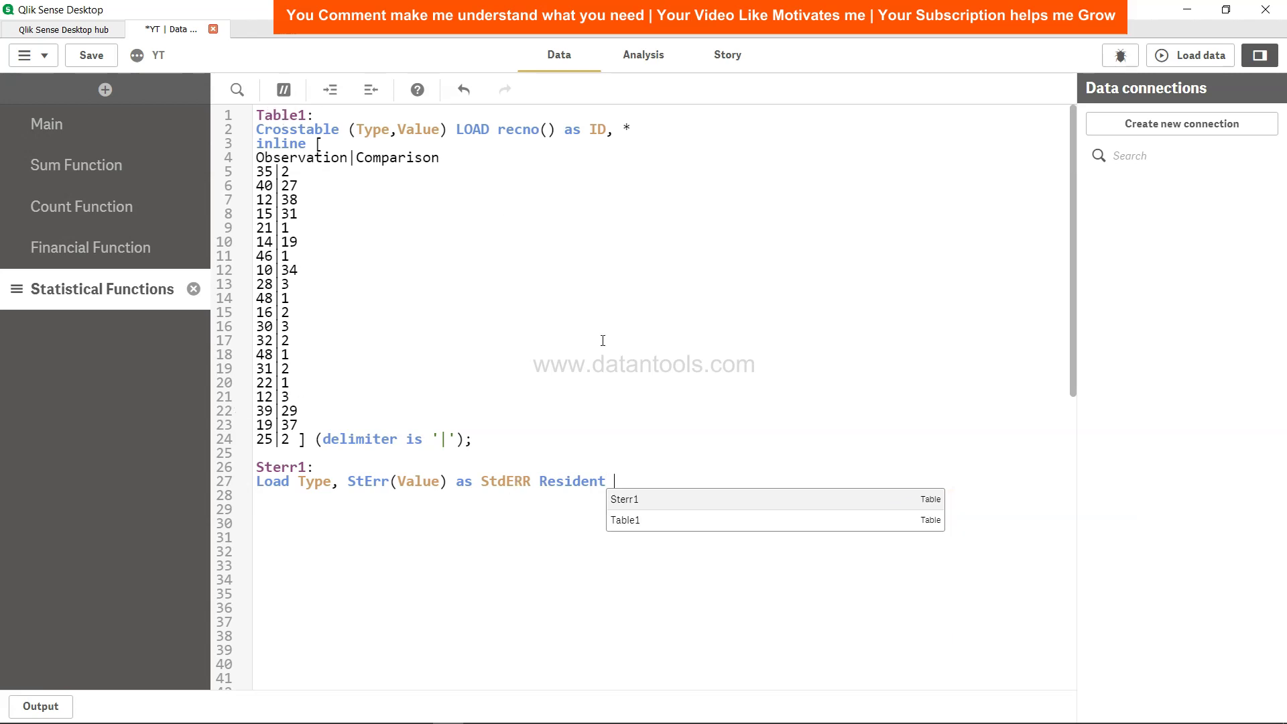
type("Table1 ")
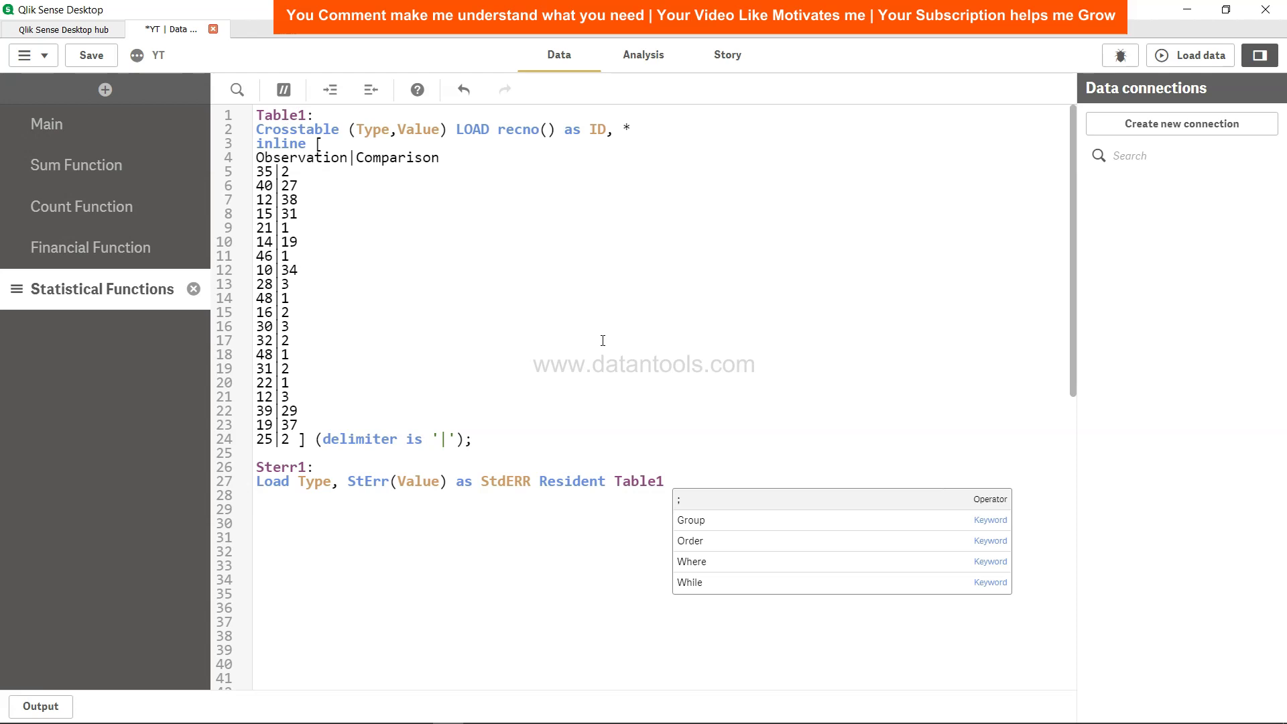
type("Group")
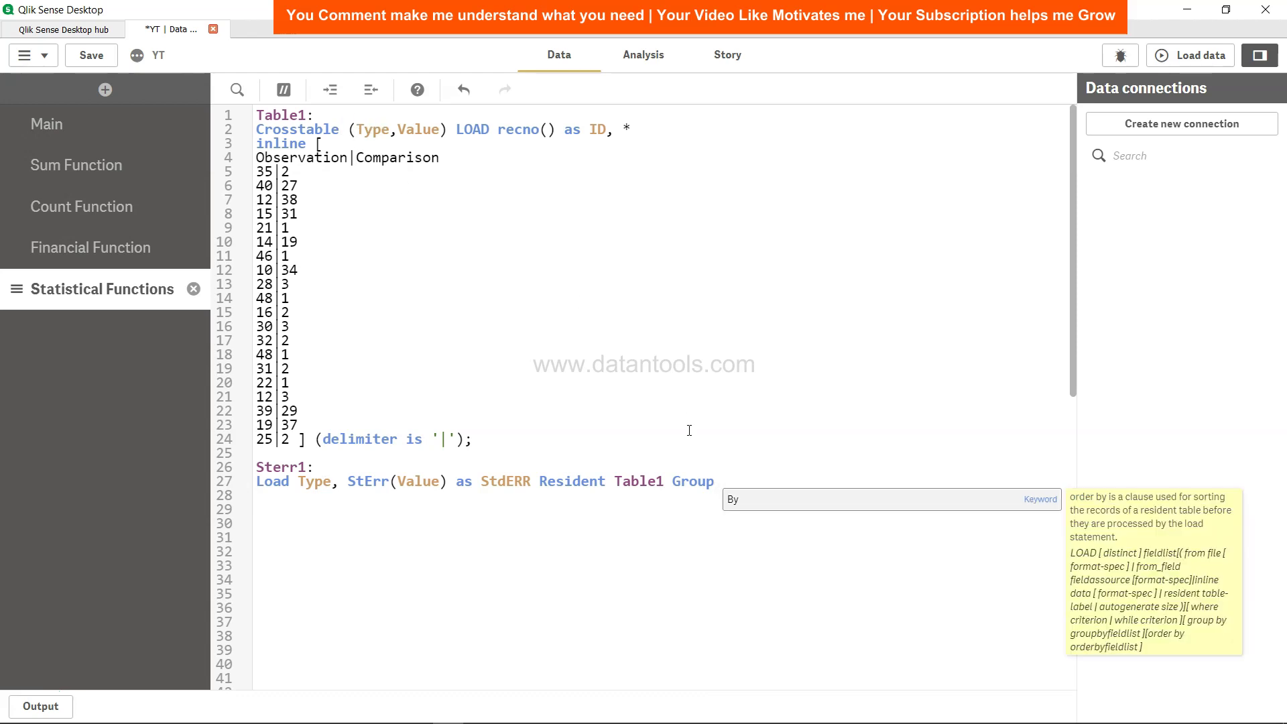
type("By Type;")
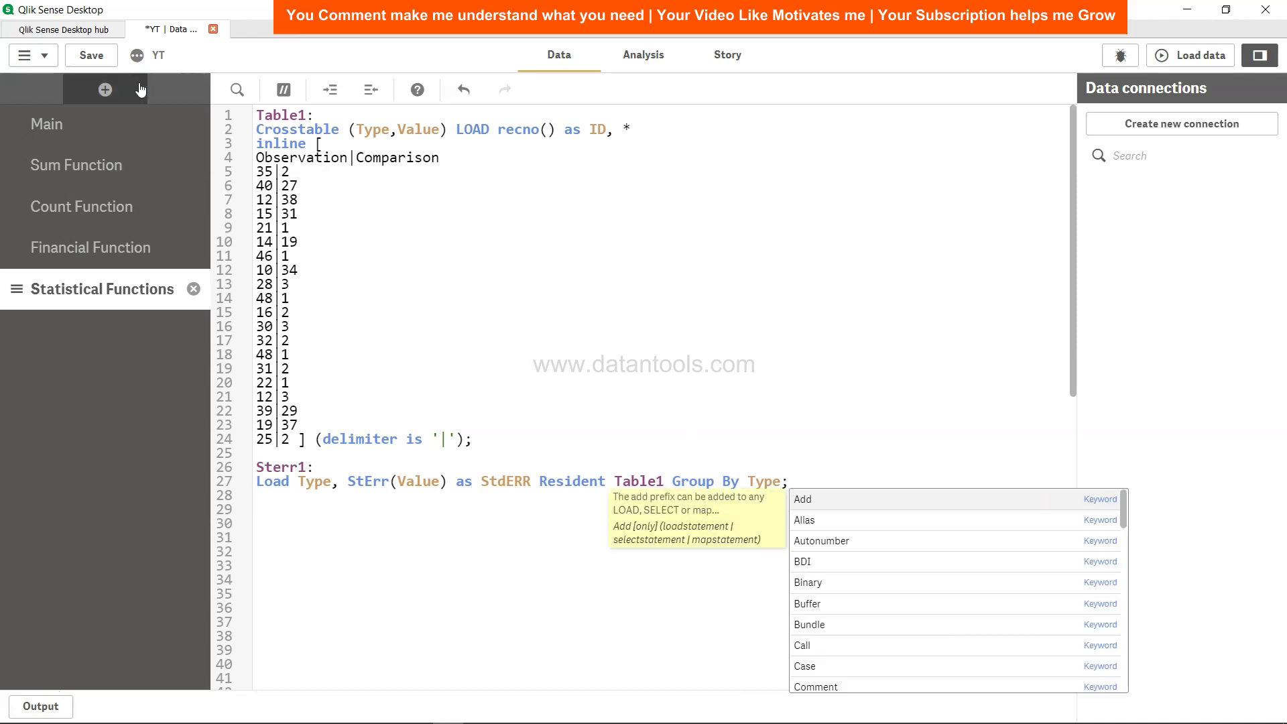
Step: Save the script, reload the data, and return to the Statistical Functions sheet
left_click(91, 55)
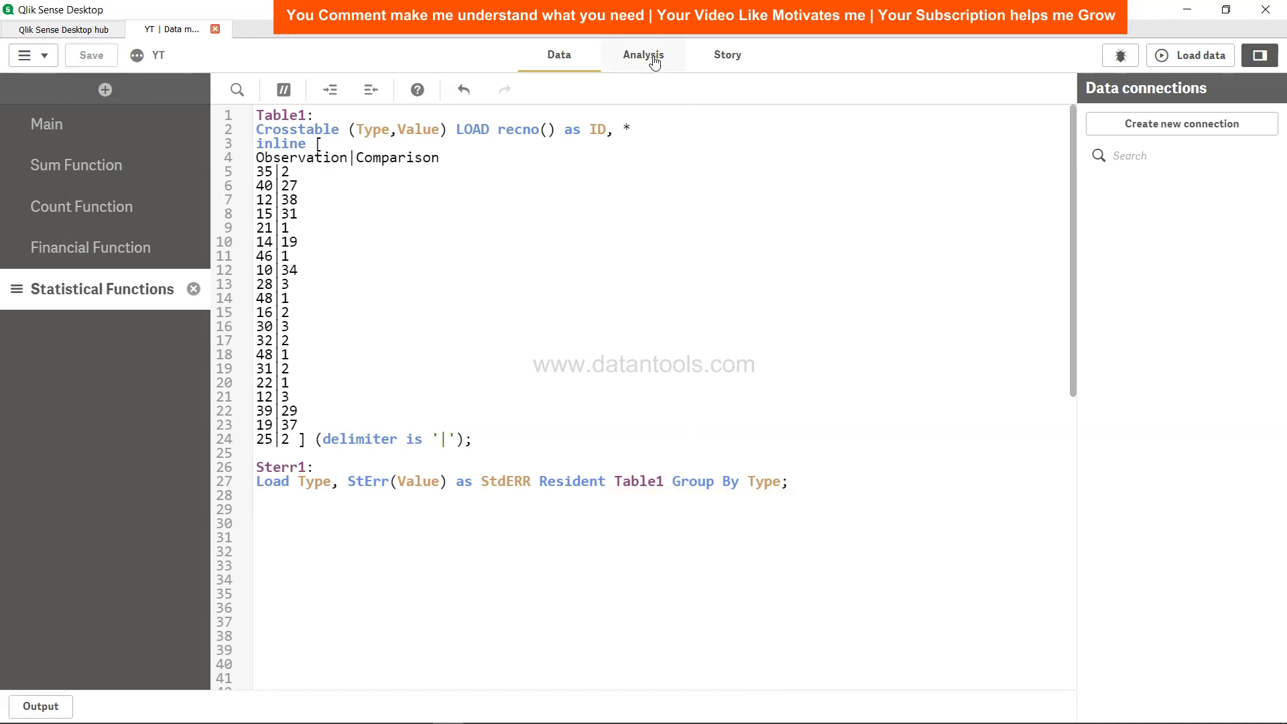
left_click(1199, 56)
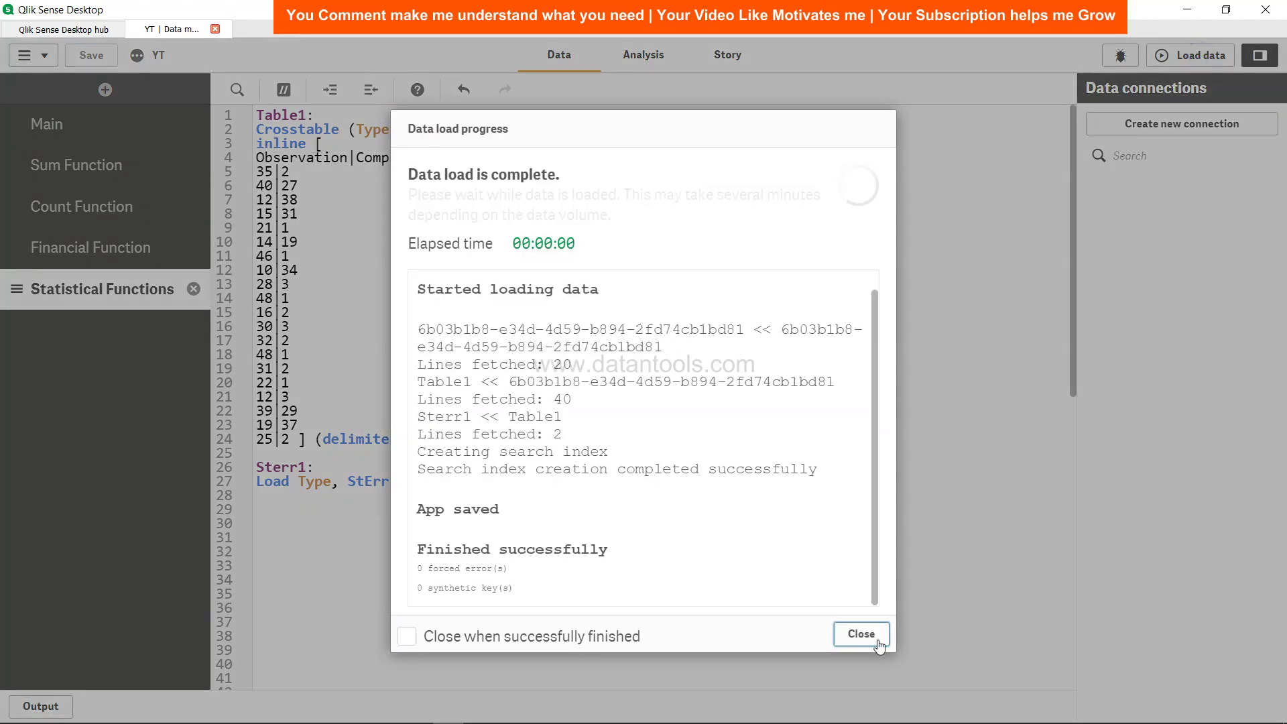
left_click(874, 634)
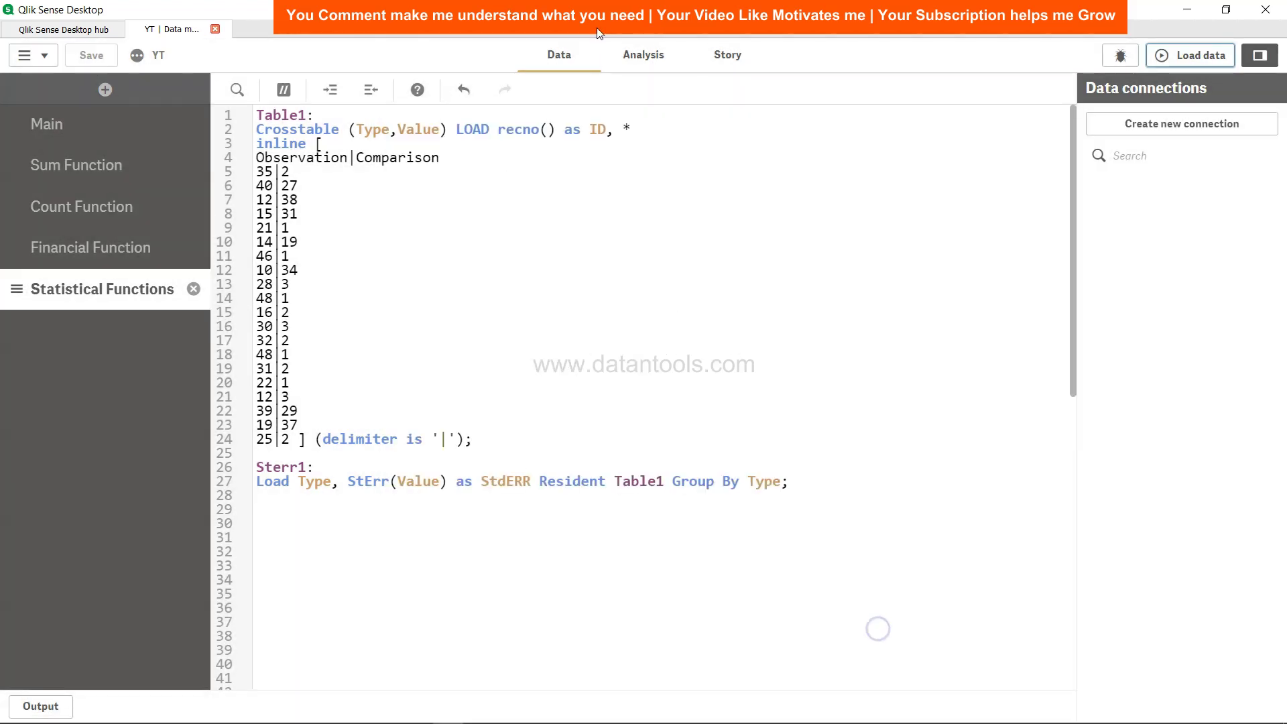
left_click(642, 51)
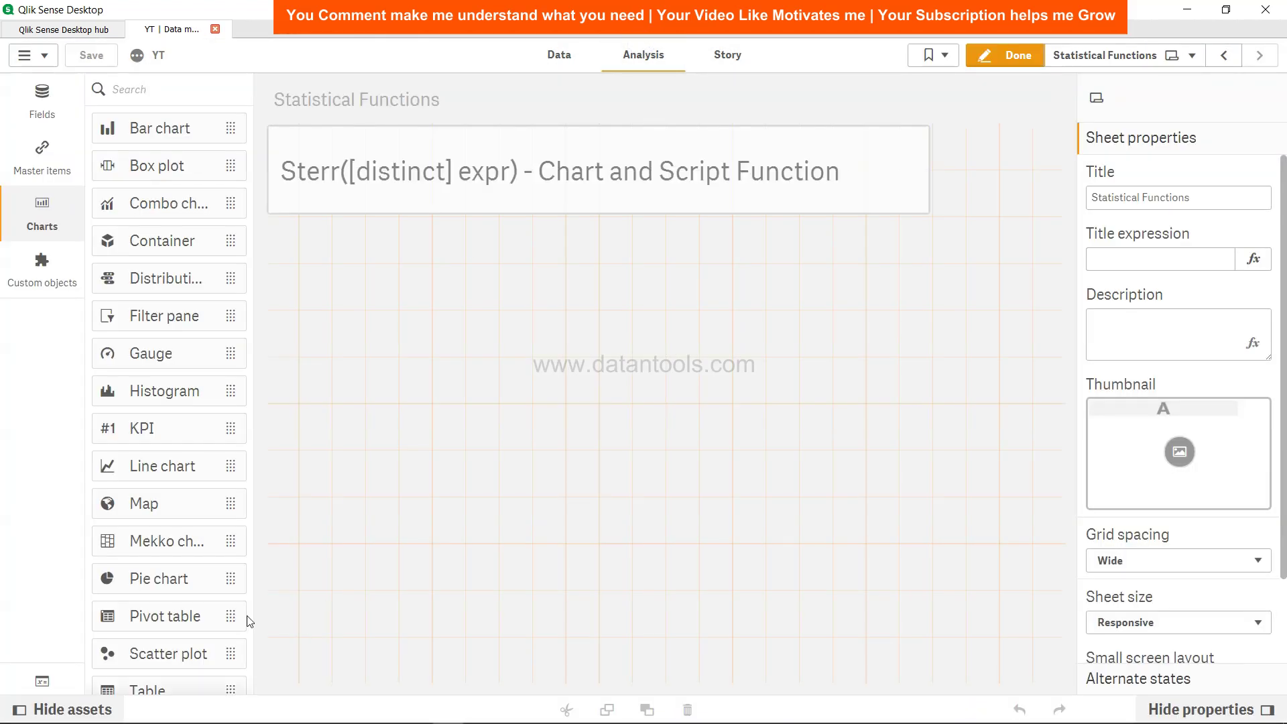
Step: Place a new table on the sheet with Type as its dimension
scroll(157, 603, "down", 2)
left_click_drag(162, 561, 394, 273)
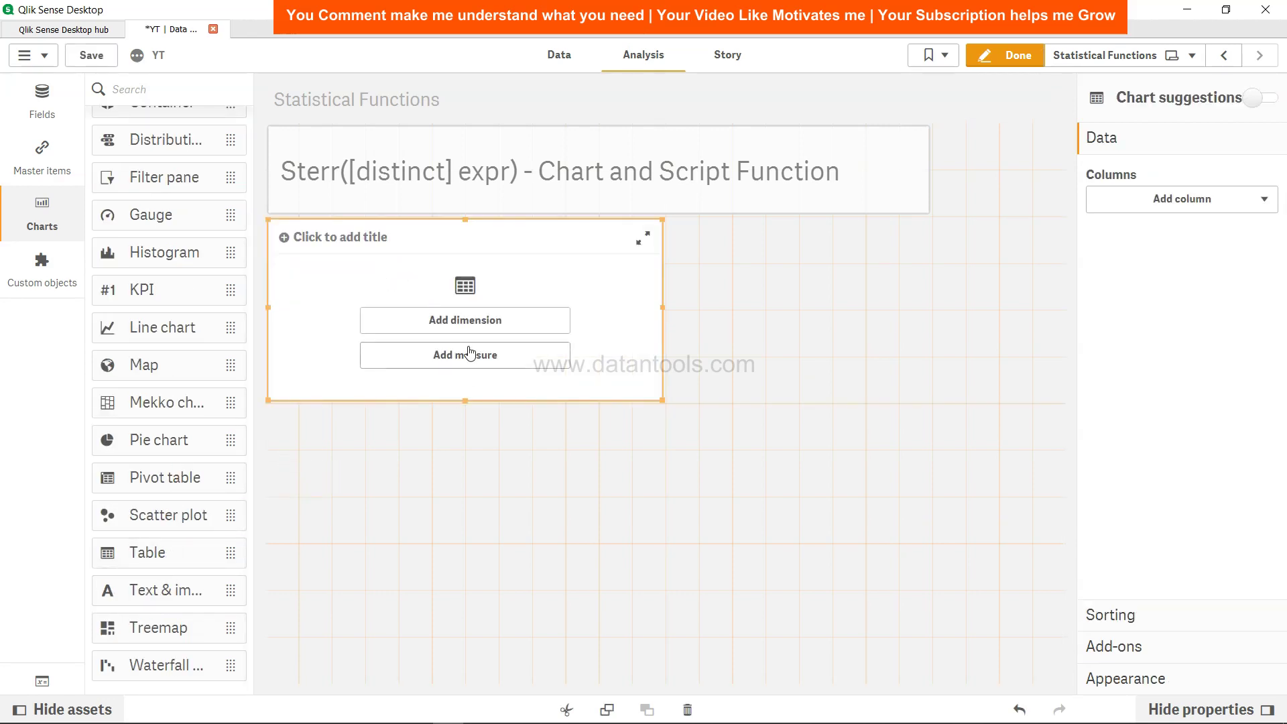
left_click(468, 323)
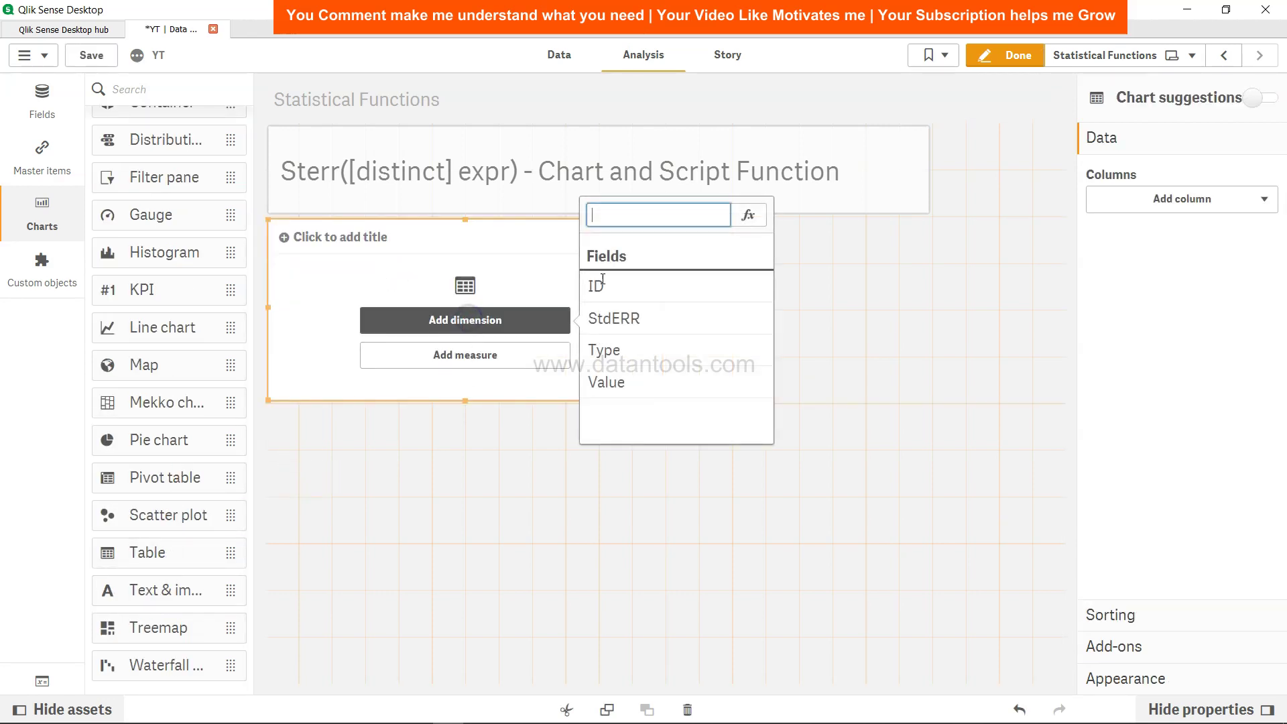
left_click(647, 349)
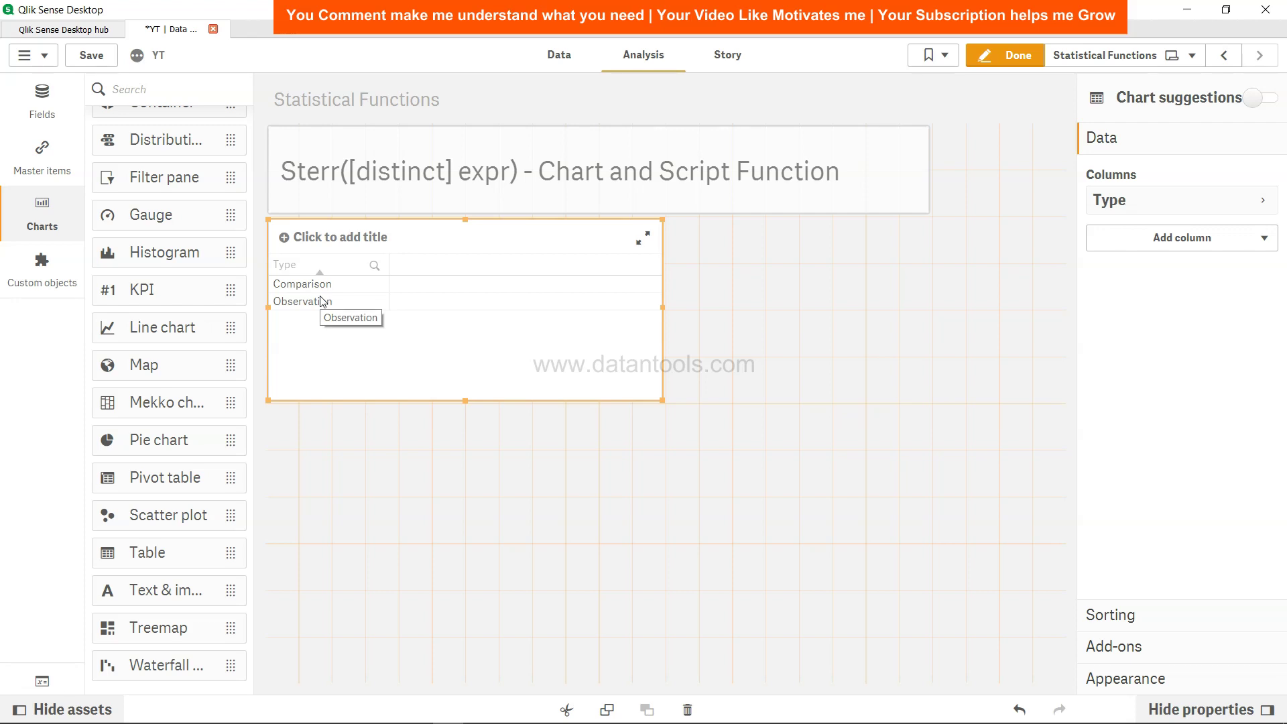
Step: Add StdERR as a second dimension column, then start a new measure column
left_click(1216, 241)
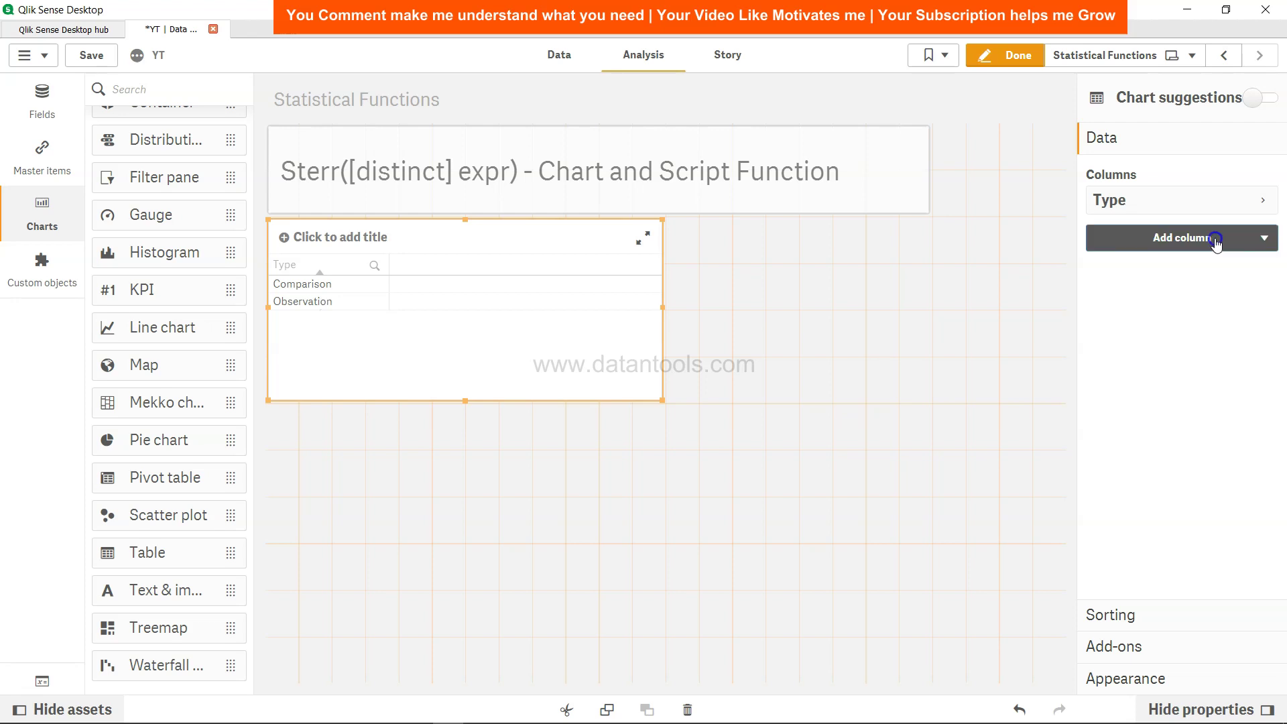
left_click(1193, 274)
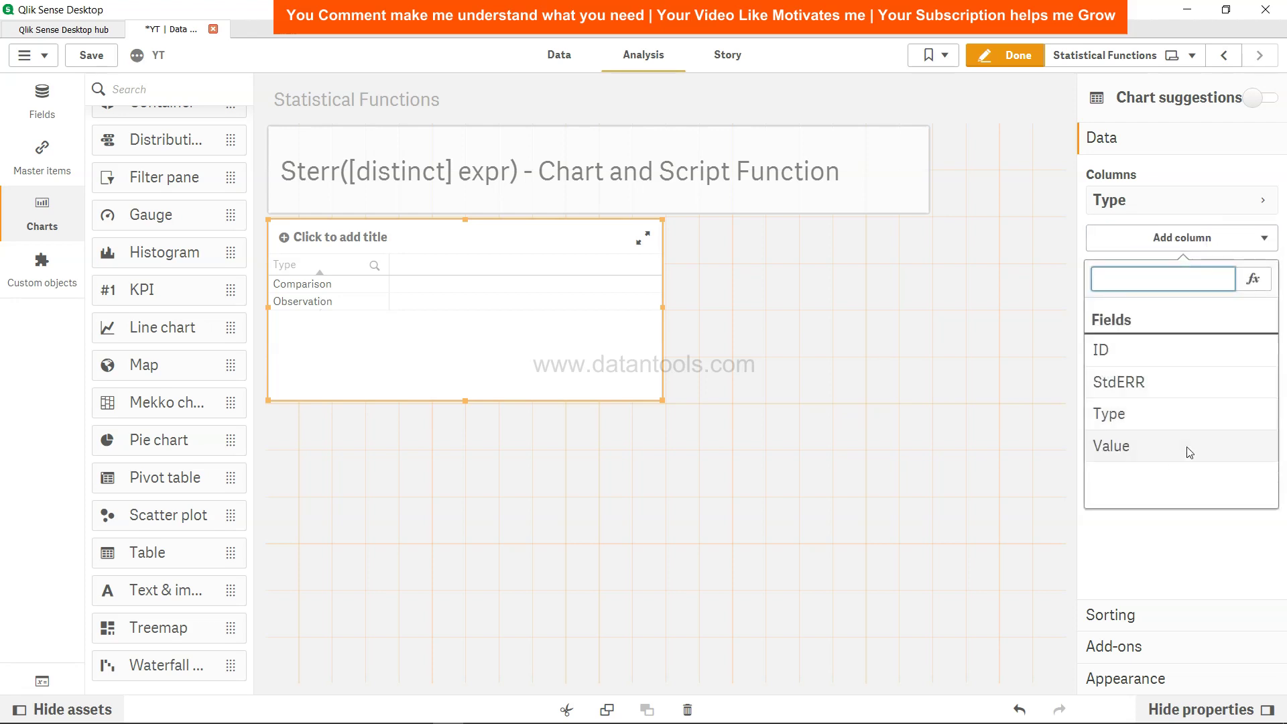
left_click(1132, 382)
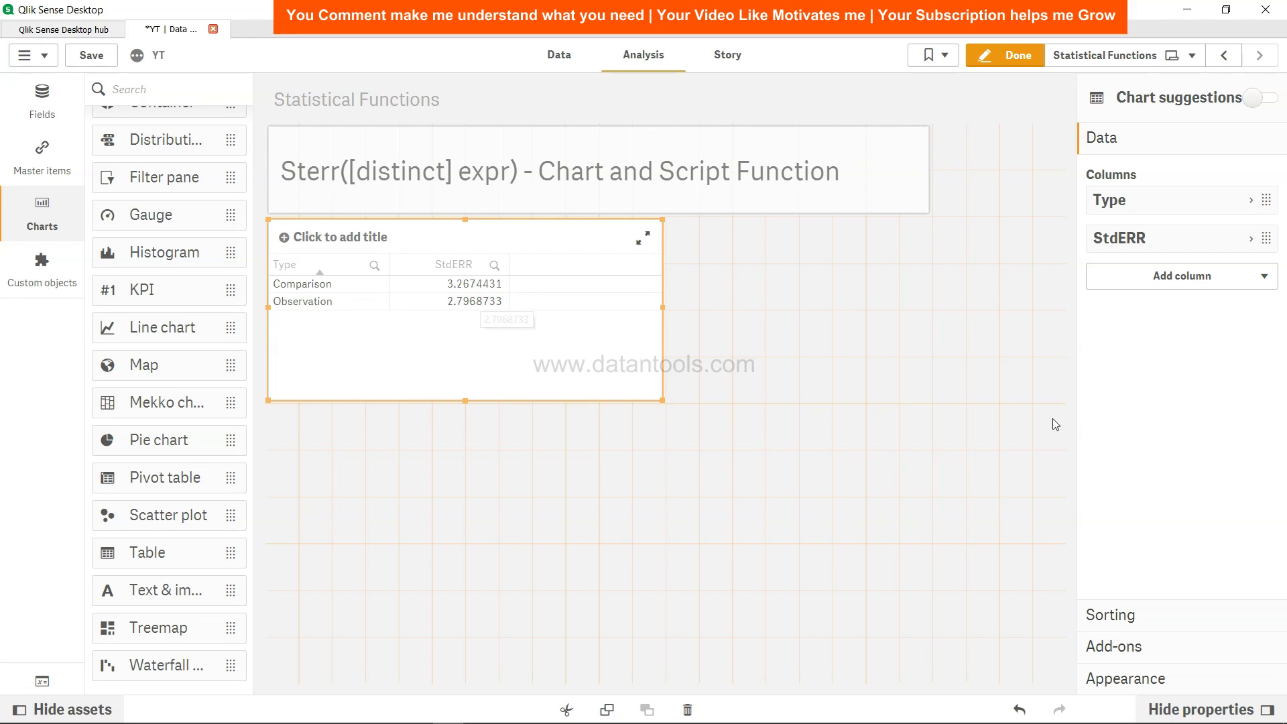
left_click(1188, 279)
left_click(1193, 345)
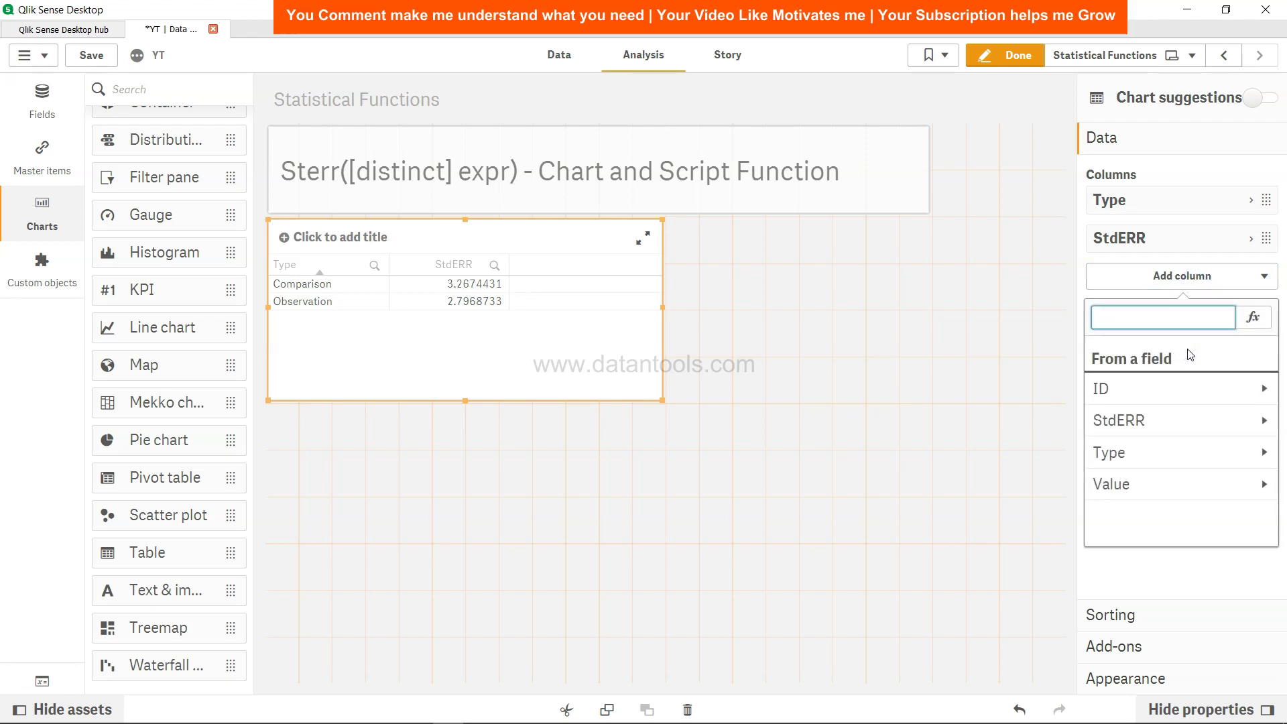
Step: Enter StdERR(Value) as the measure expression and apply it
left_click(1253, 317)
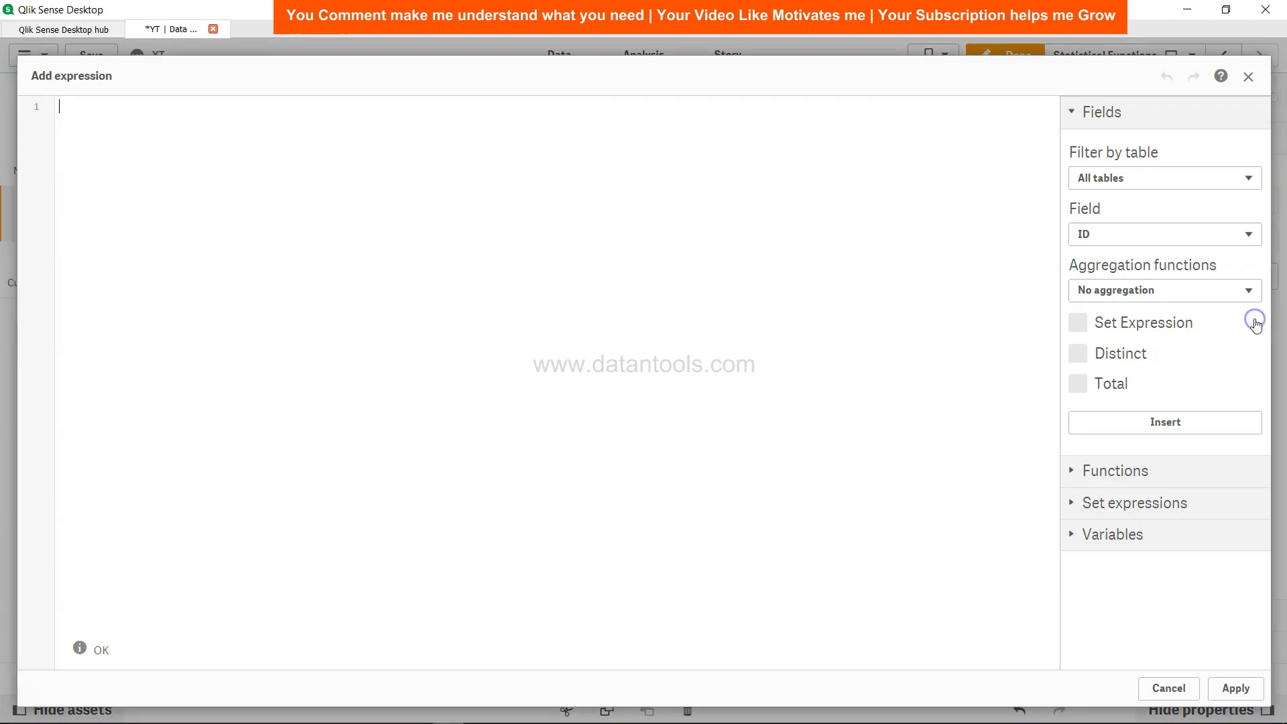
type("StdERR")
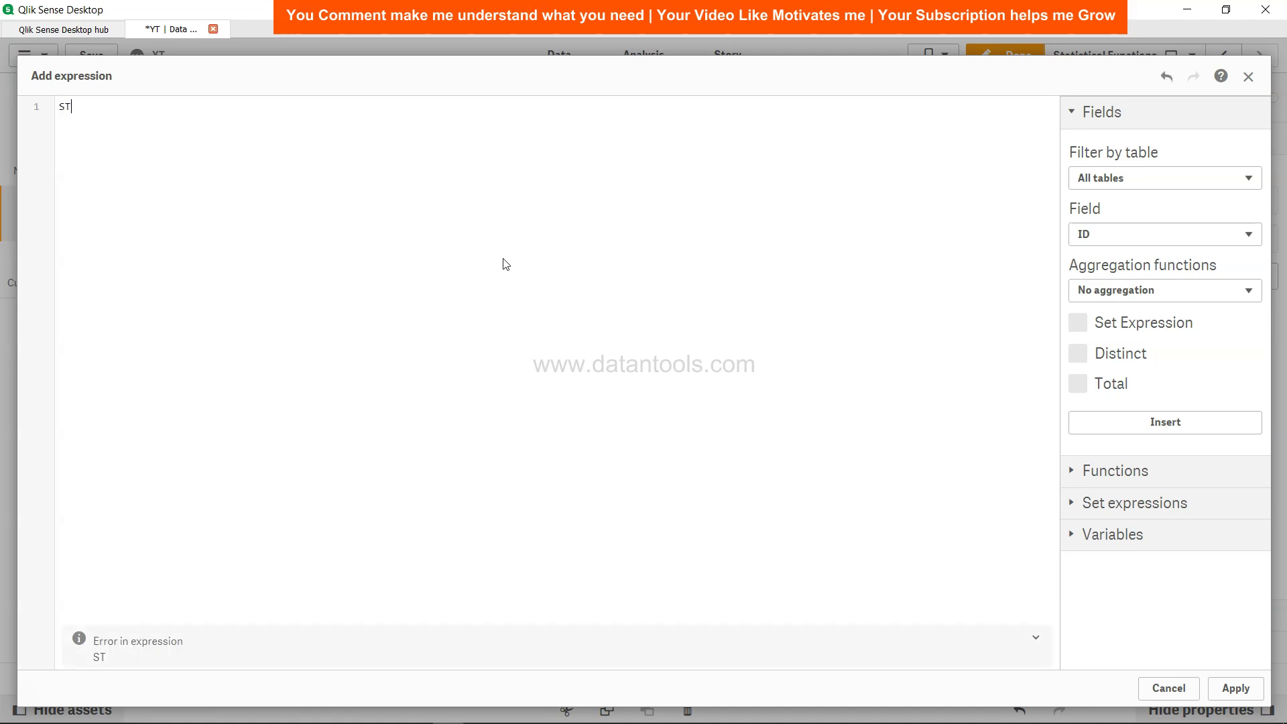
type("(")
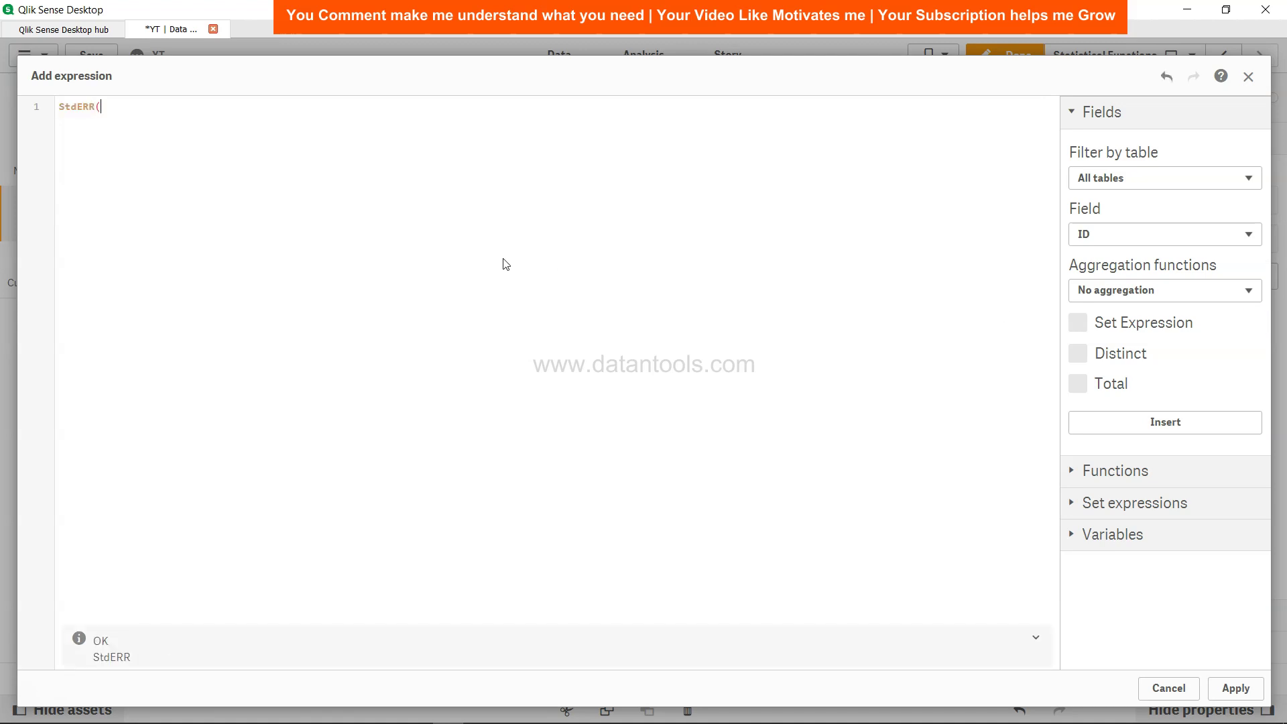
type("Value)")
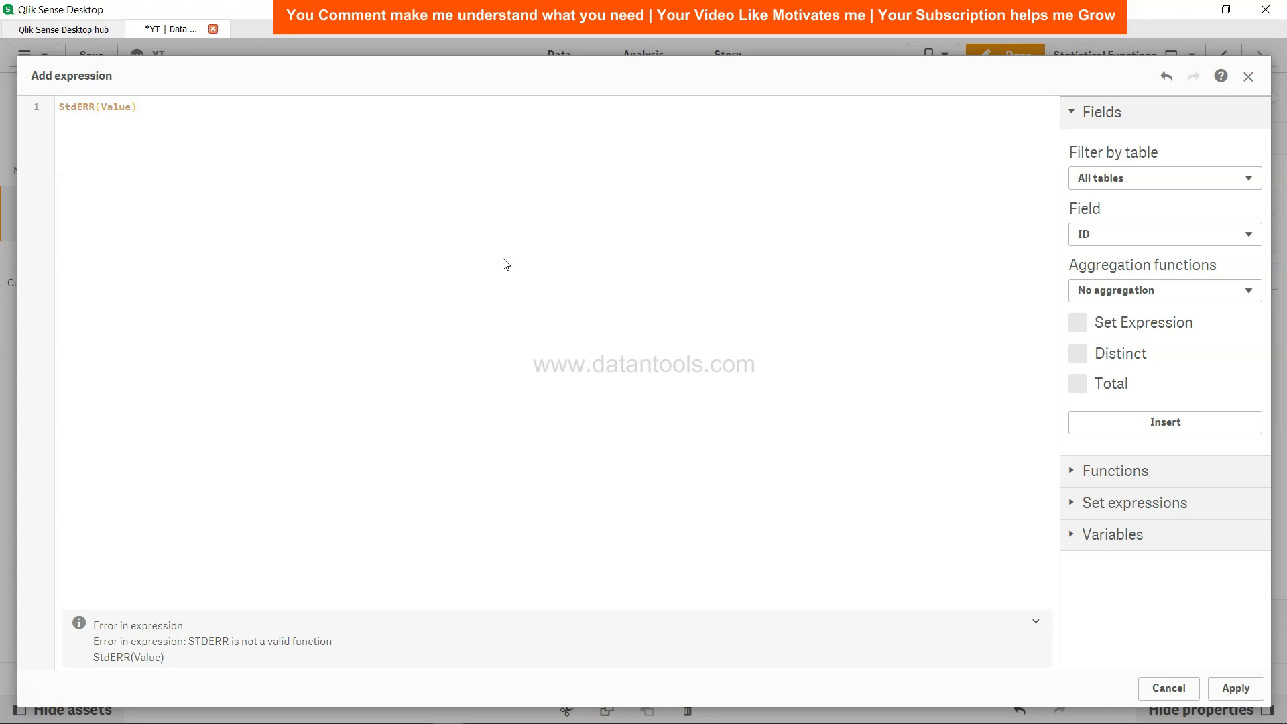
left_click(1235, 689)
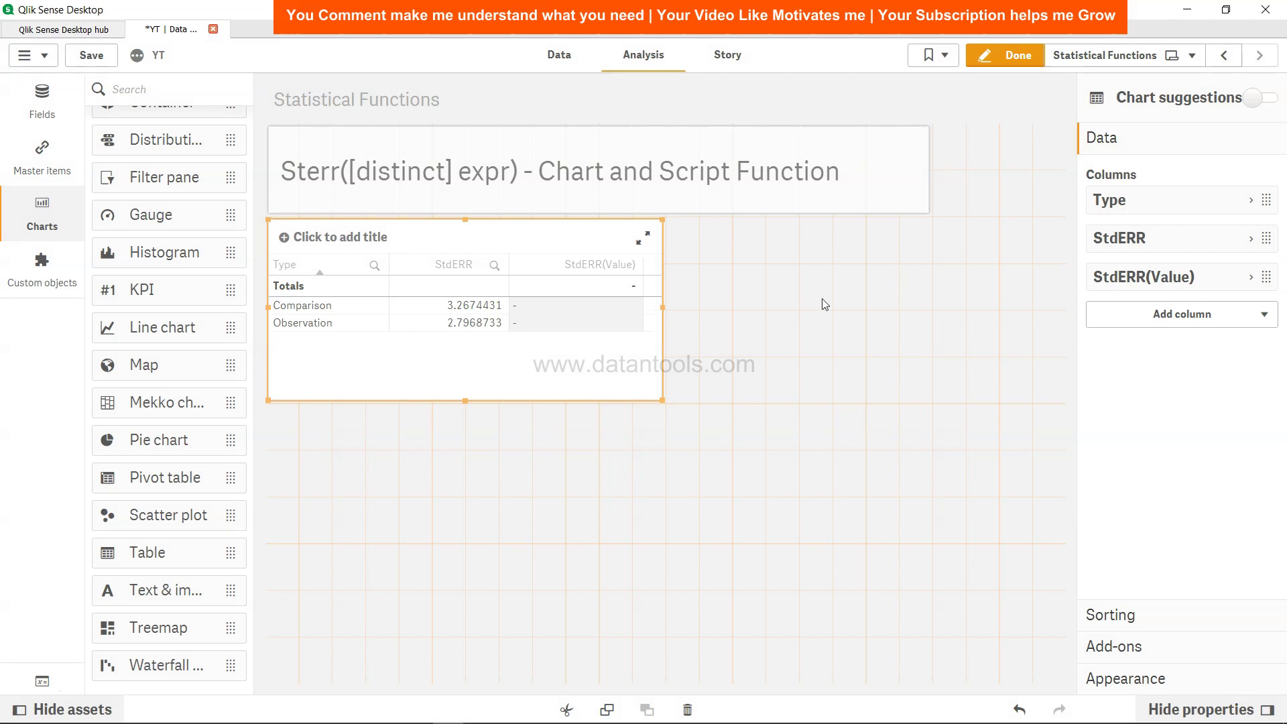
Step: Correct the measure to StErr(Value) and apply it, showing a 2.4468583 total
left_click(1248, 276)
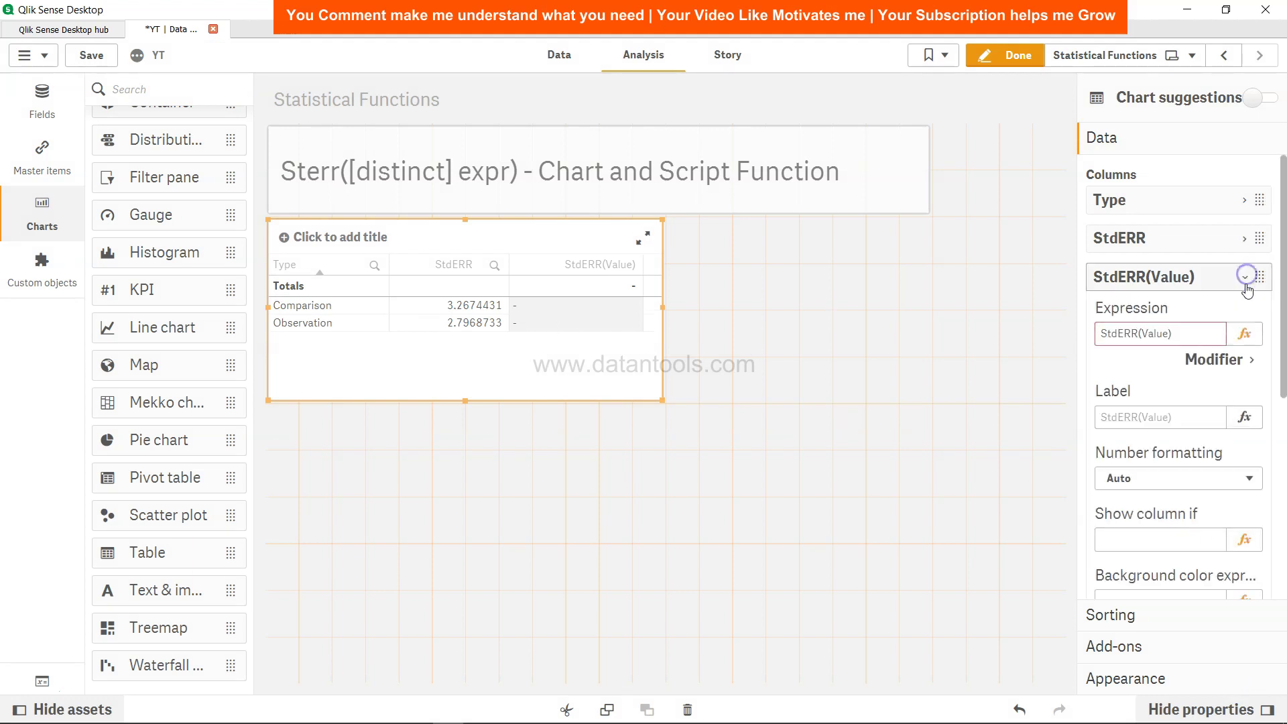
left_click(1253, 335)
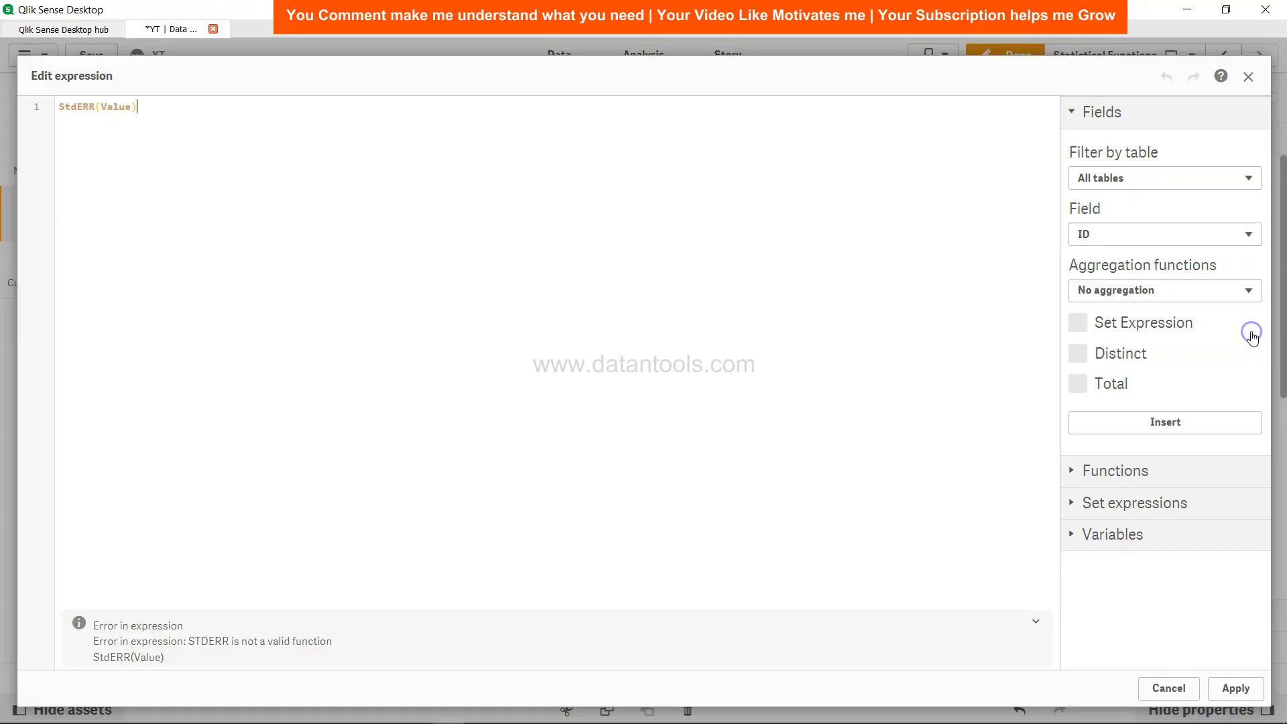
key("BackSpace")
key("BackSpace")
key("BackSpace")
key("BackSpace")
key("BackSpace")
key("BackSpace")
key("BackSpace")
key("BackSpace")
key("BackSpace")
key("BackSpace")
key("BackSpace")
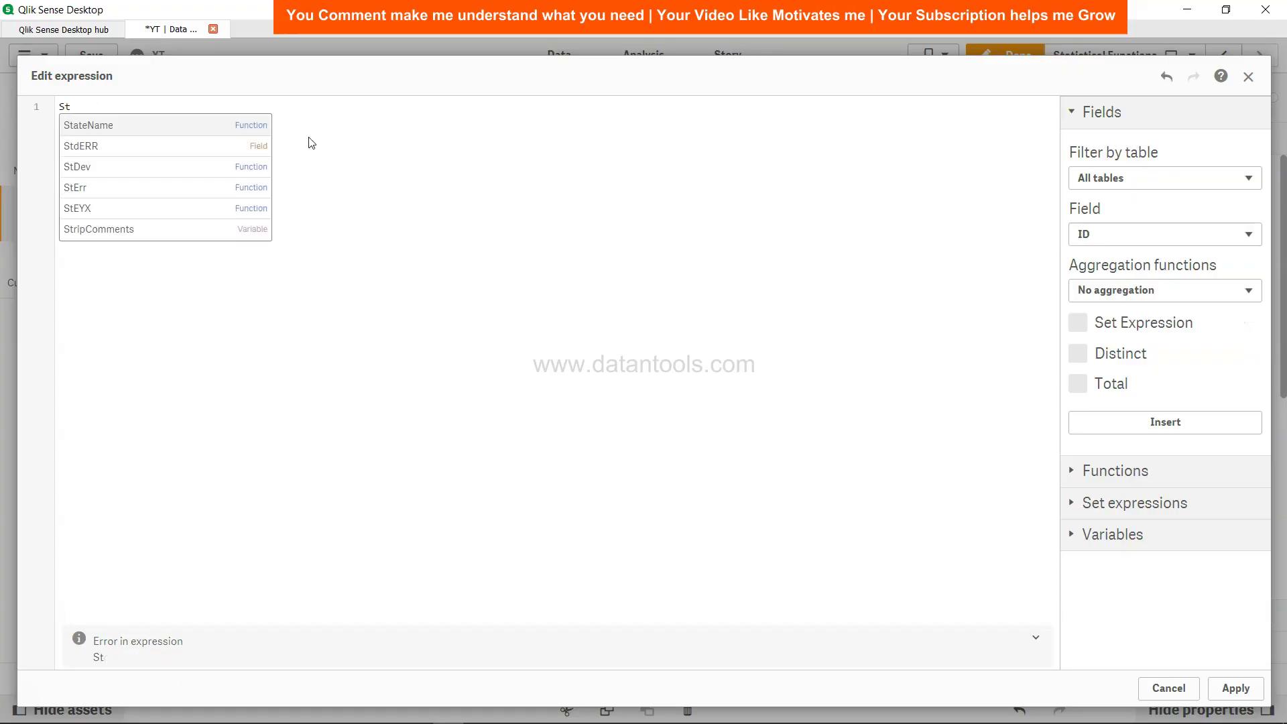
key("Down")
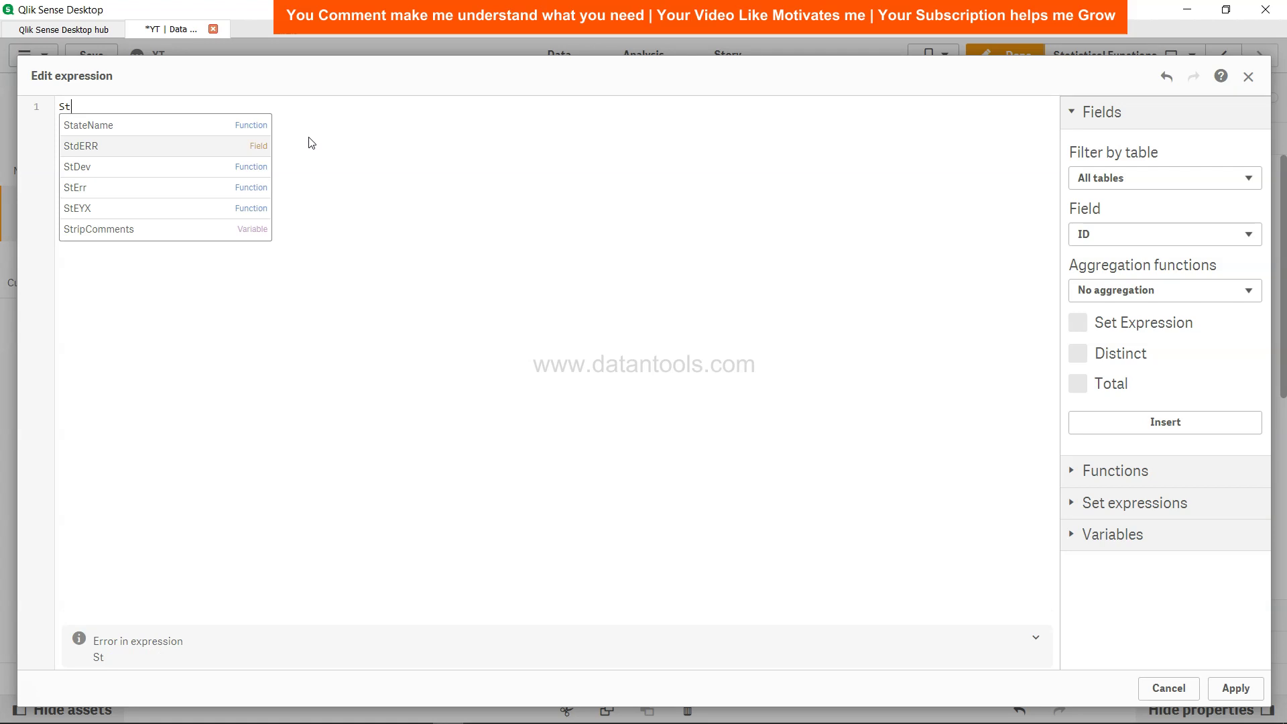
key("Down")
key("Down")
key("Return")
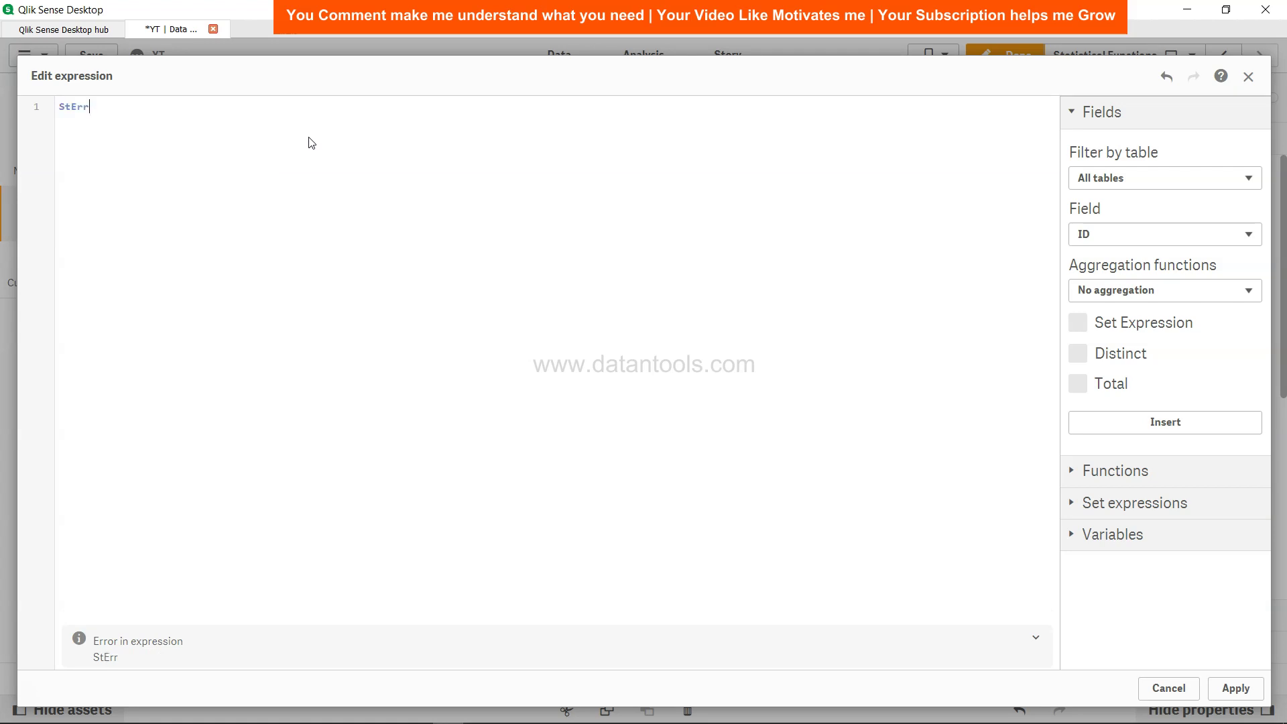
type("(VAl")
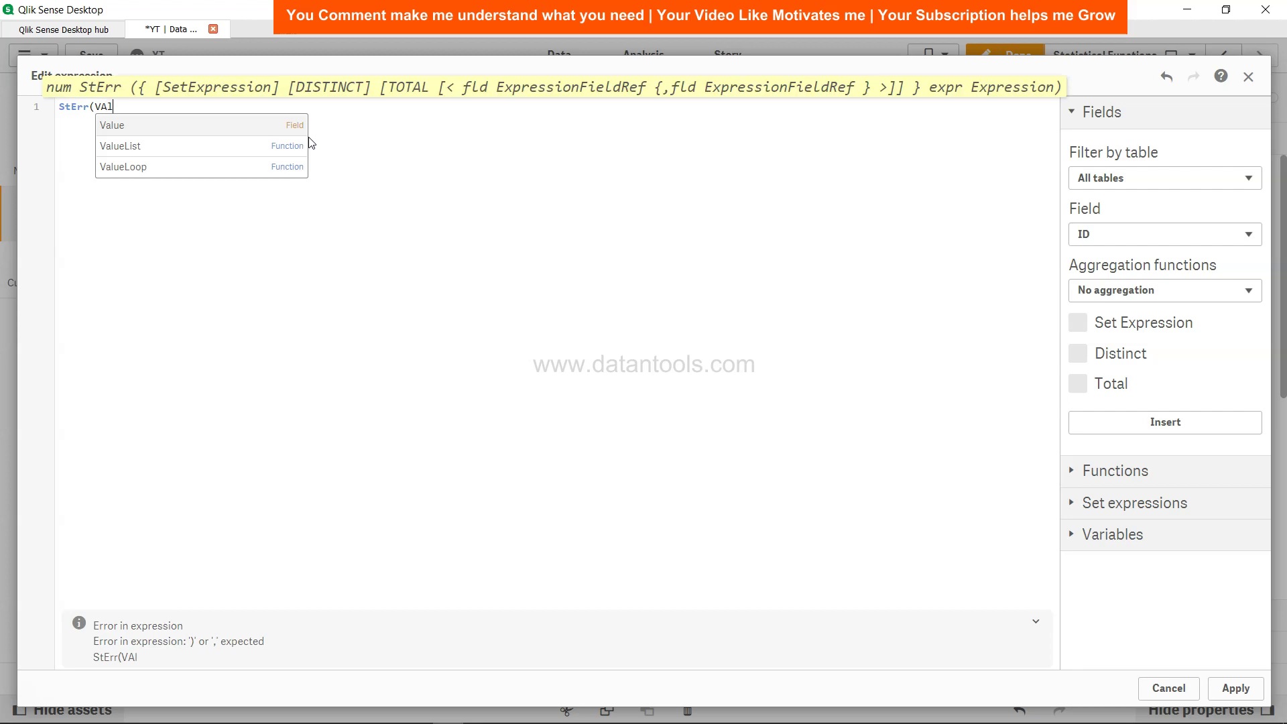
key("Return")
type(")")
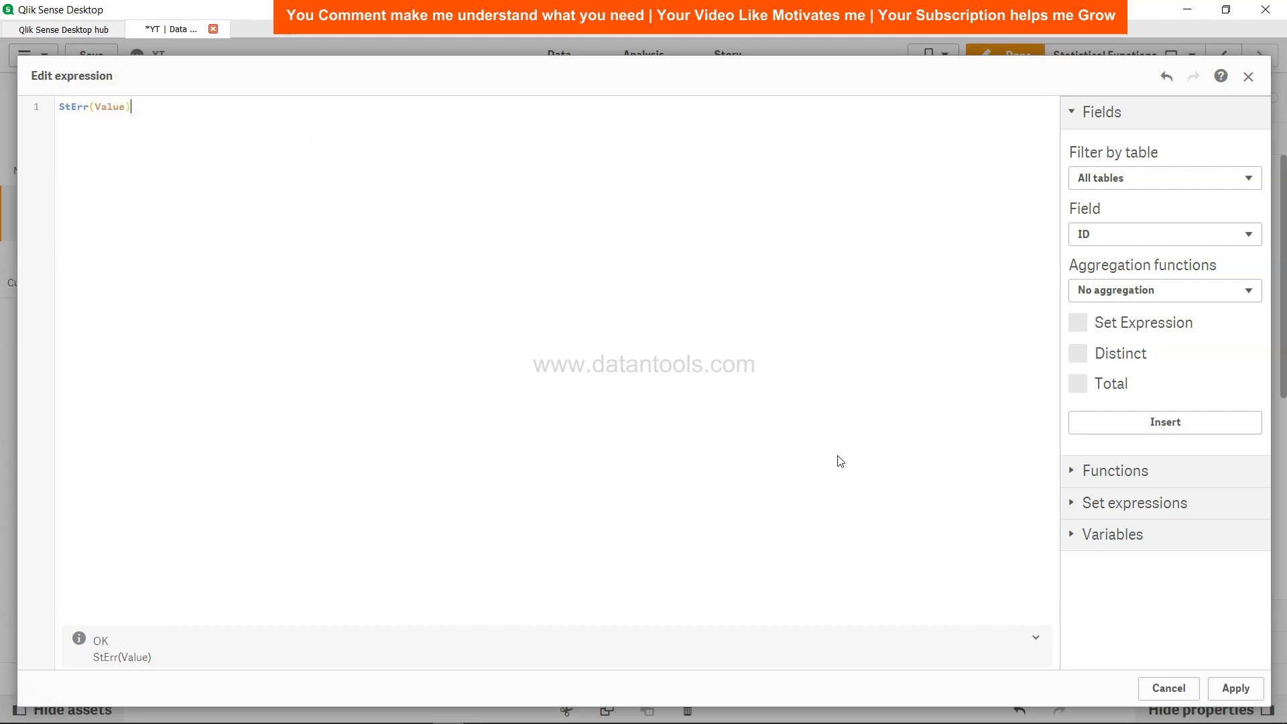
left_click(1235, 691)
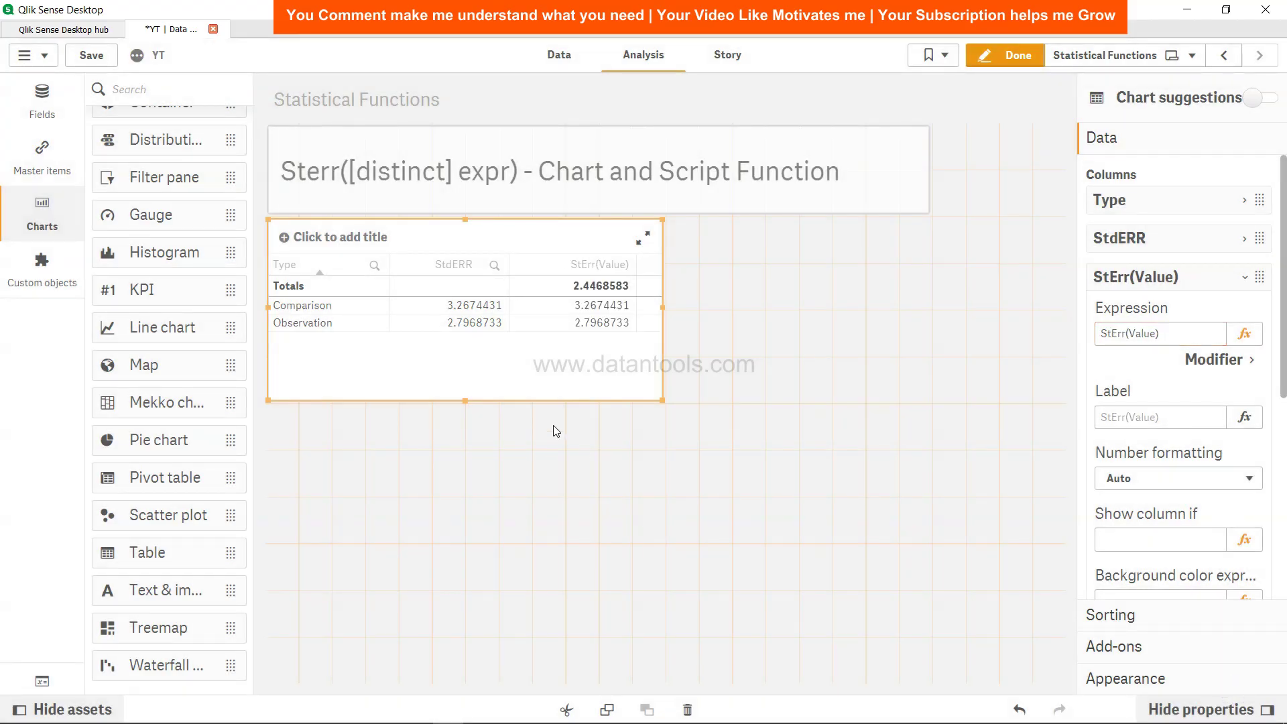